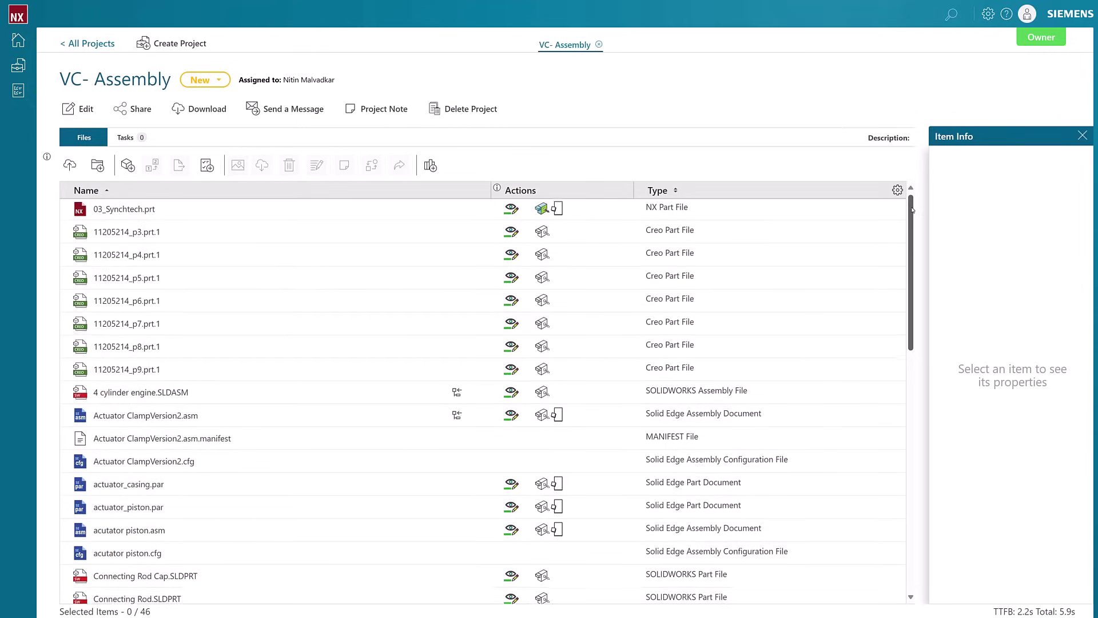
Upload the SOLIDWORKS part Bracket.SLDPRT to the VC- Assembly project and open it for editing
mouse_move(909, 211)
mouse_down()
mouse_move(898, 443)
mouse_move(935, 197)
mouse_up()
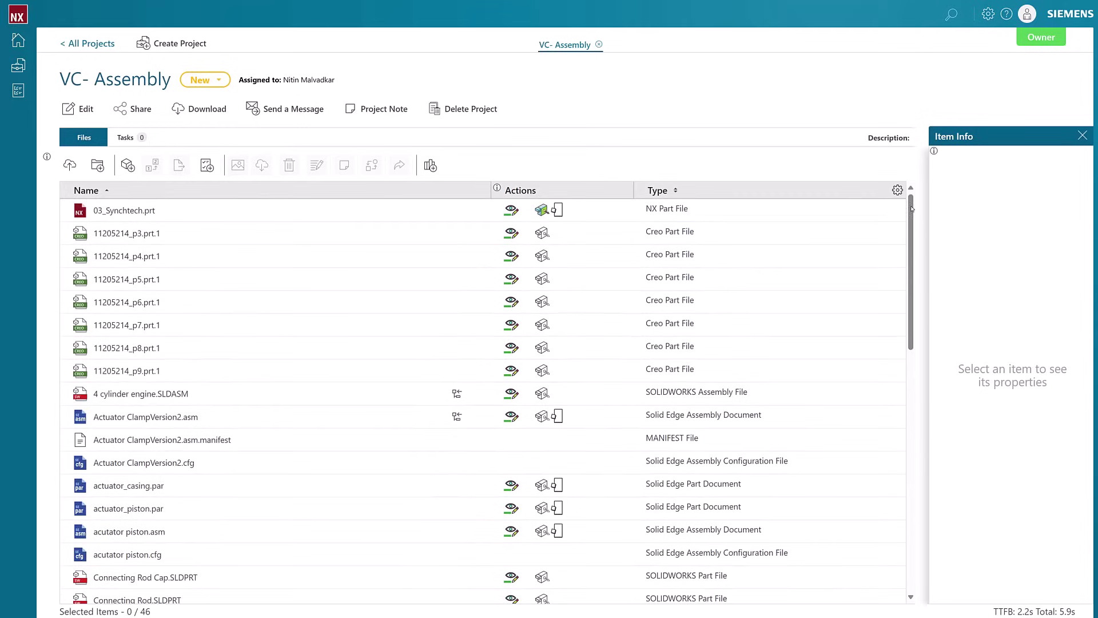
click(69, 165)
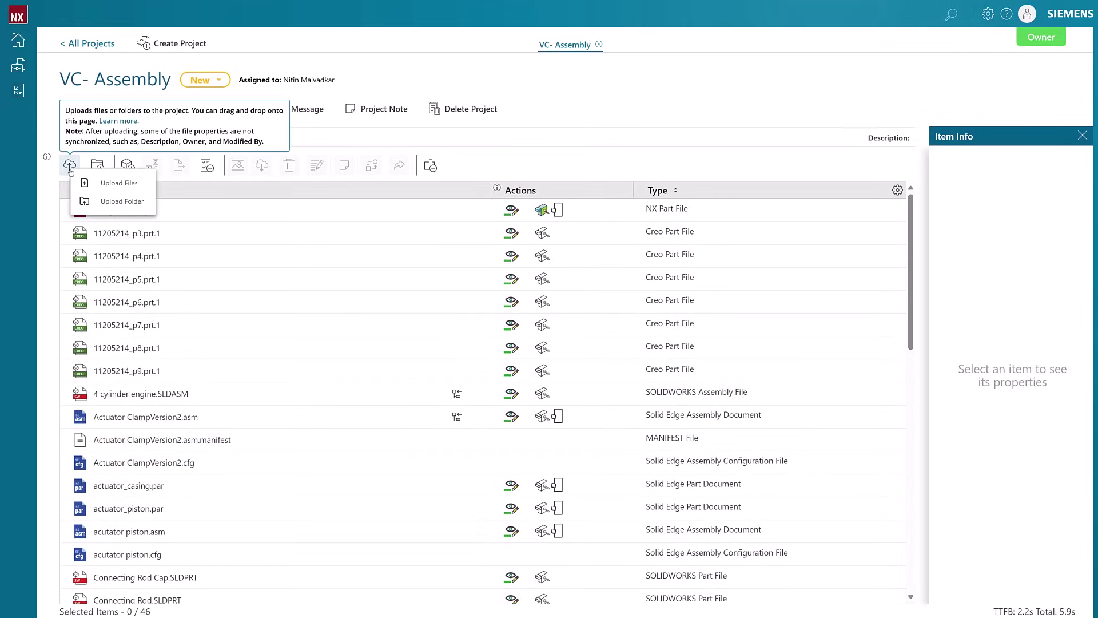
click(99, 181)
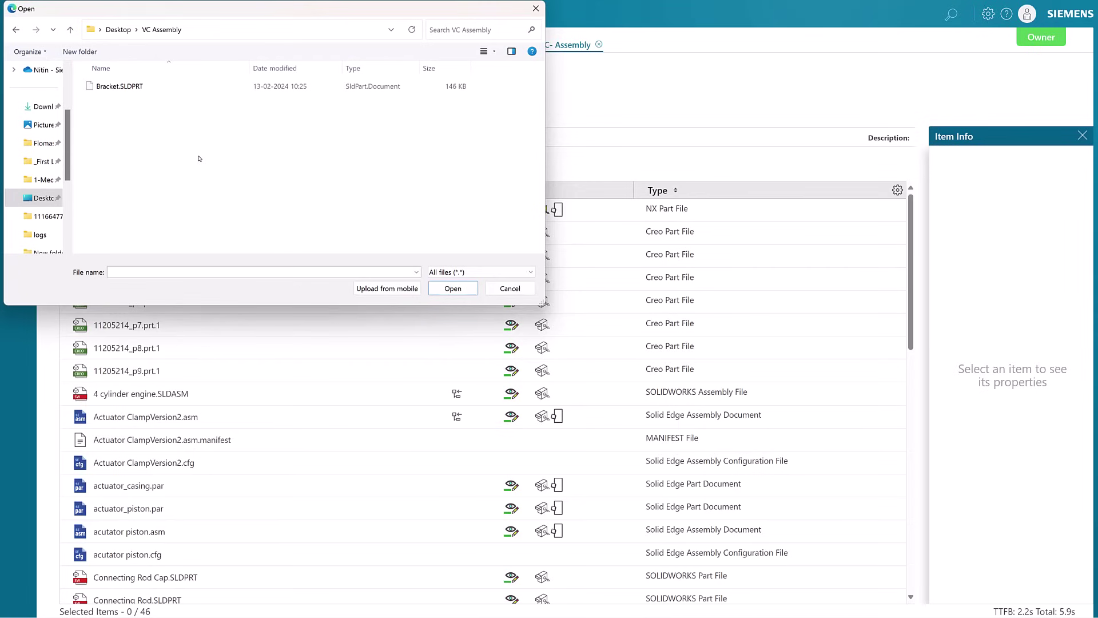
click(120, 86)
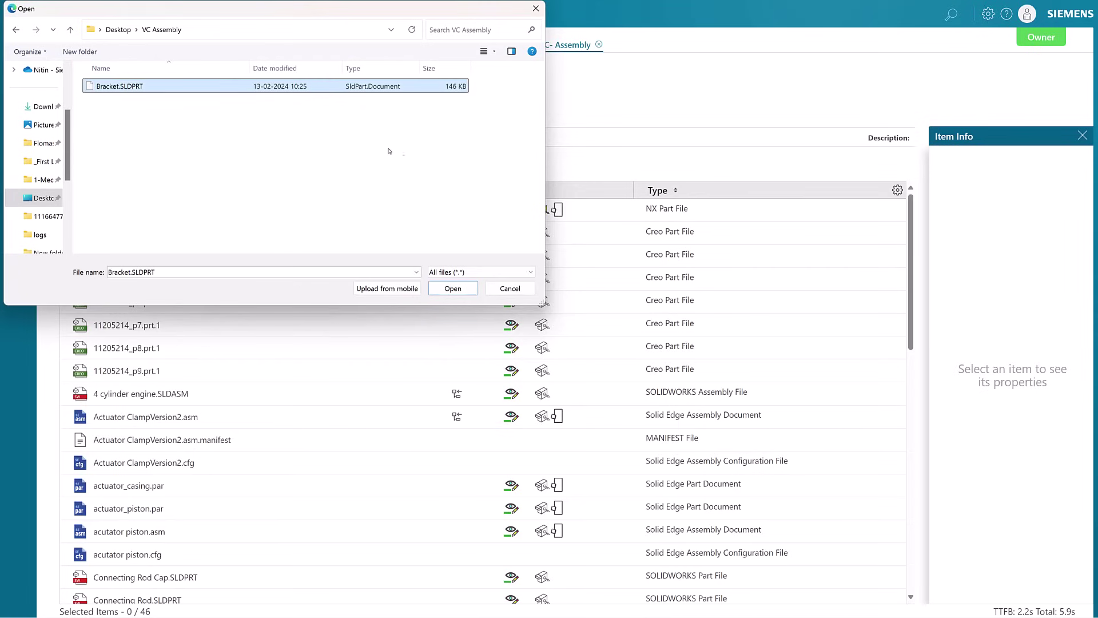
click(453, 288)
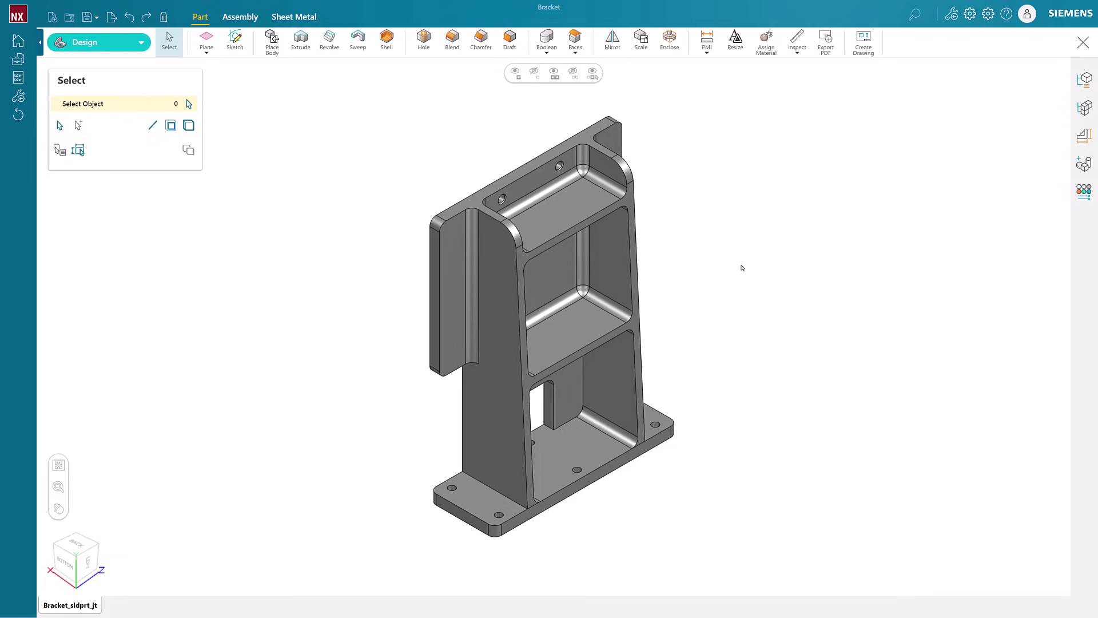
Tilt the slanted rib face about its lower corner to -4°, viewed from the Bottom view
click(526, 388)
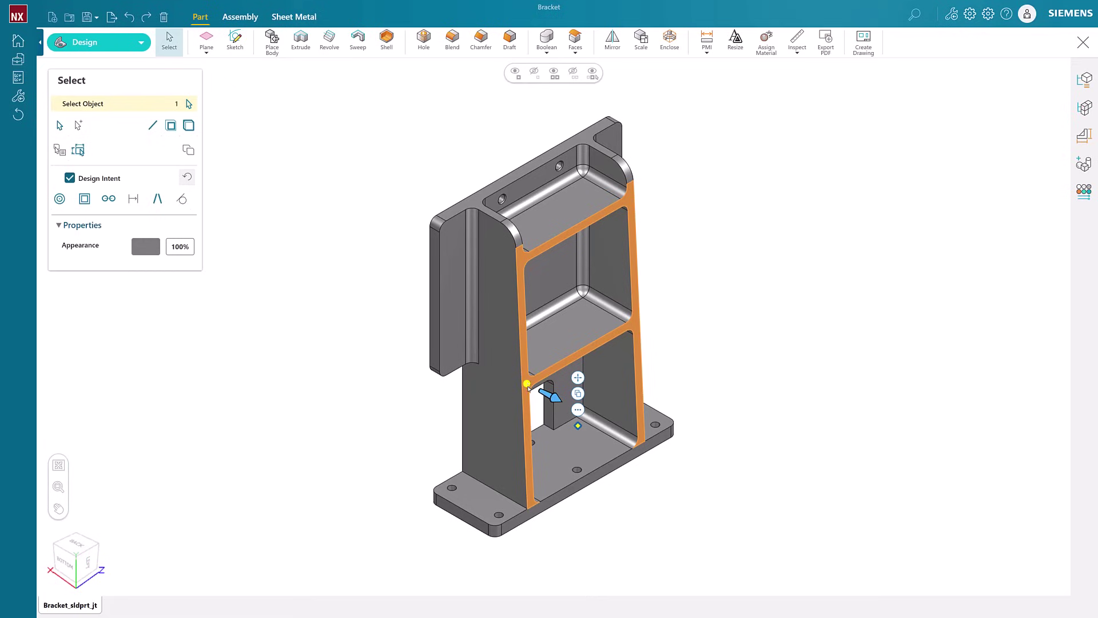
drag(526, 383, 528, 511)
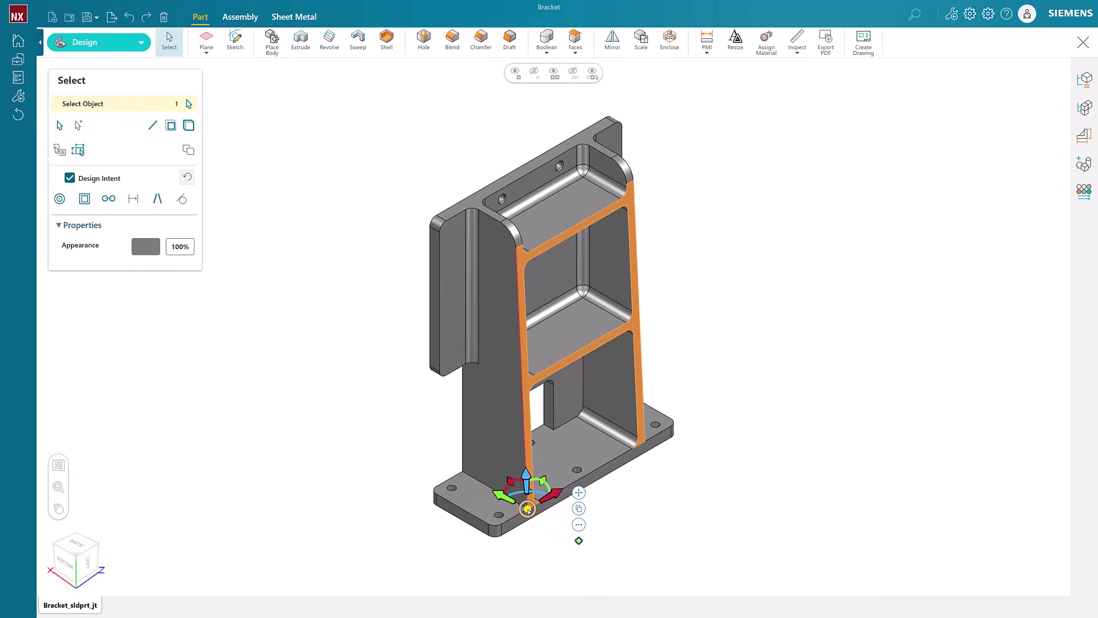
click(70, 562)
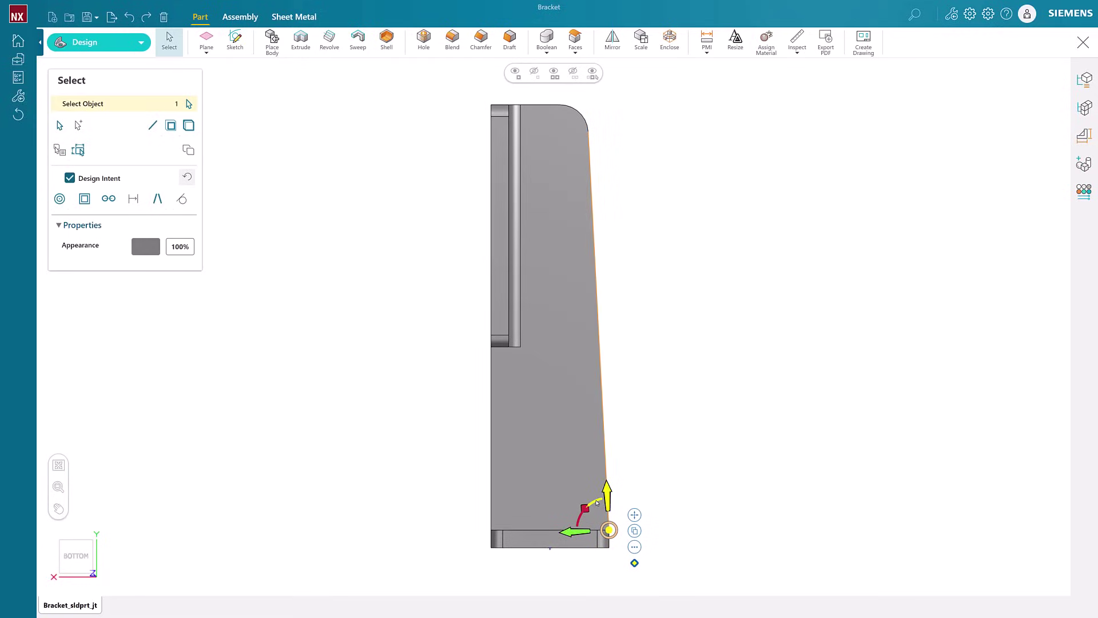
drag(597, 502, 578, 246)
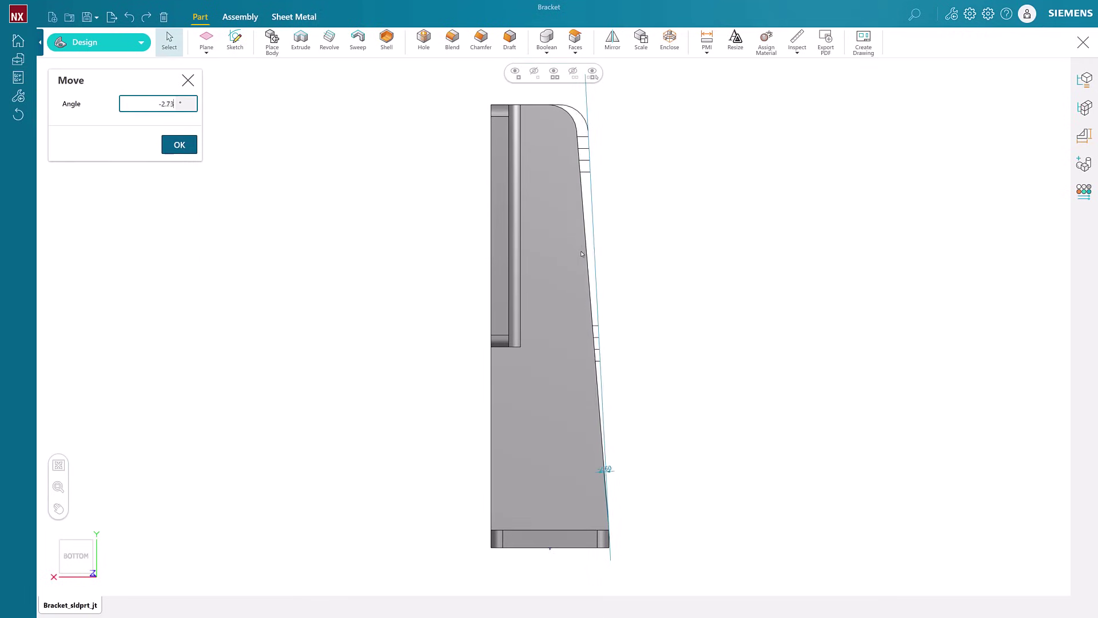
drag(581, 254, 577, 253)
text(-4)
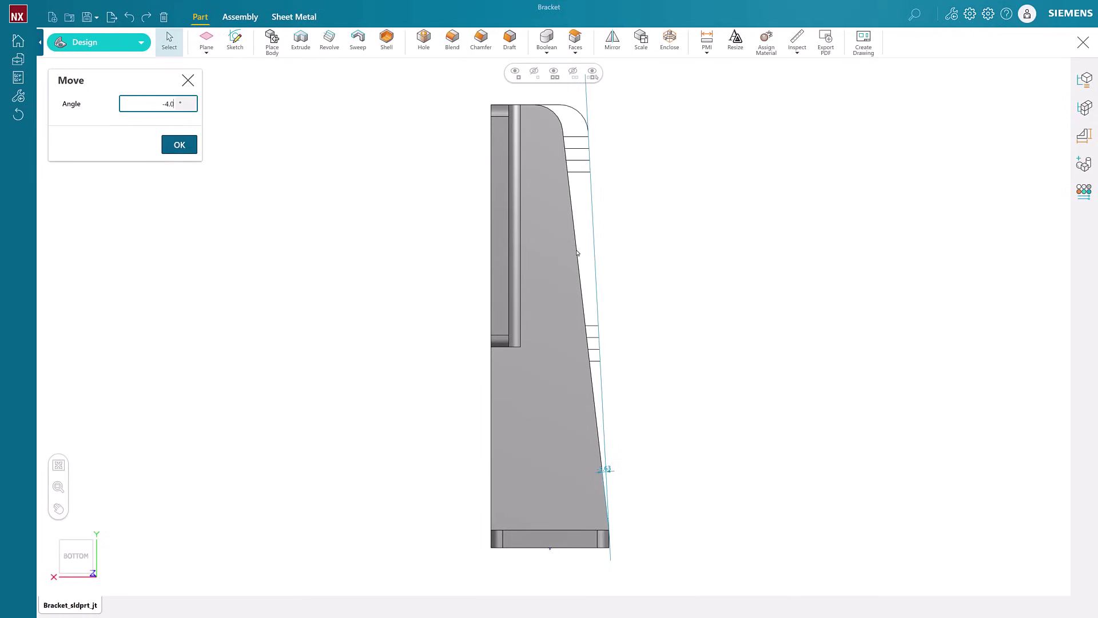
key(Return)
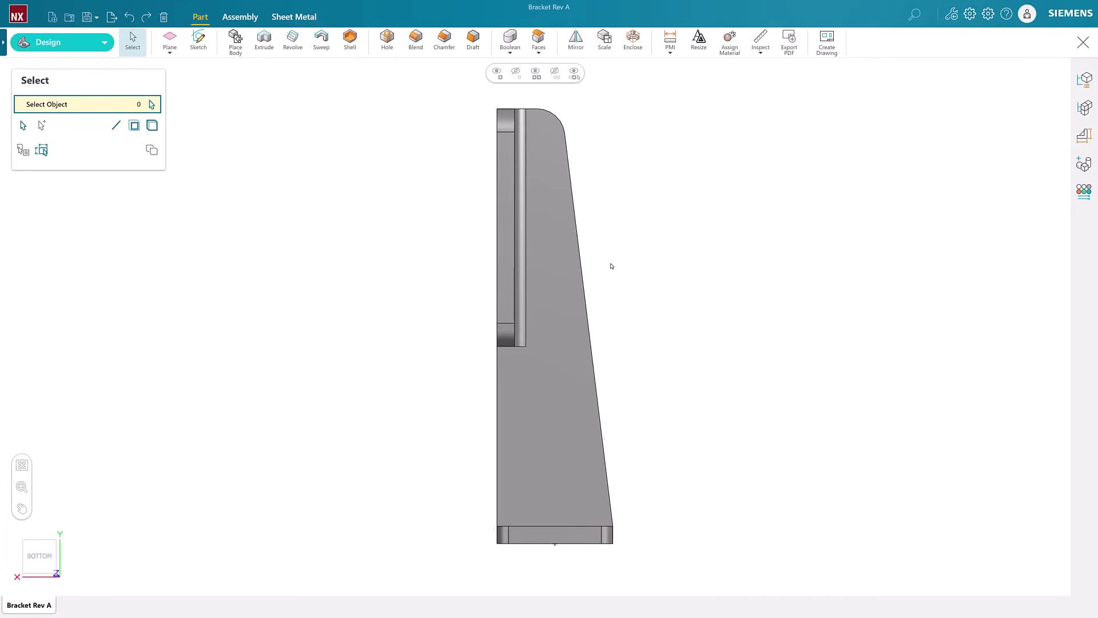
Move the plate's notch step face 20 mm downward with Design Intent on
middle_drag(612, 263, 707, 244)
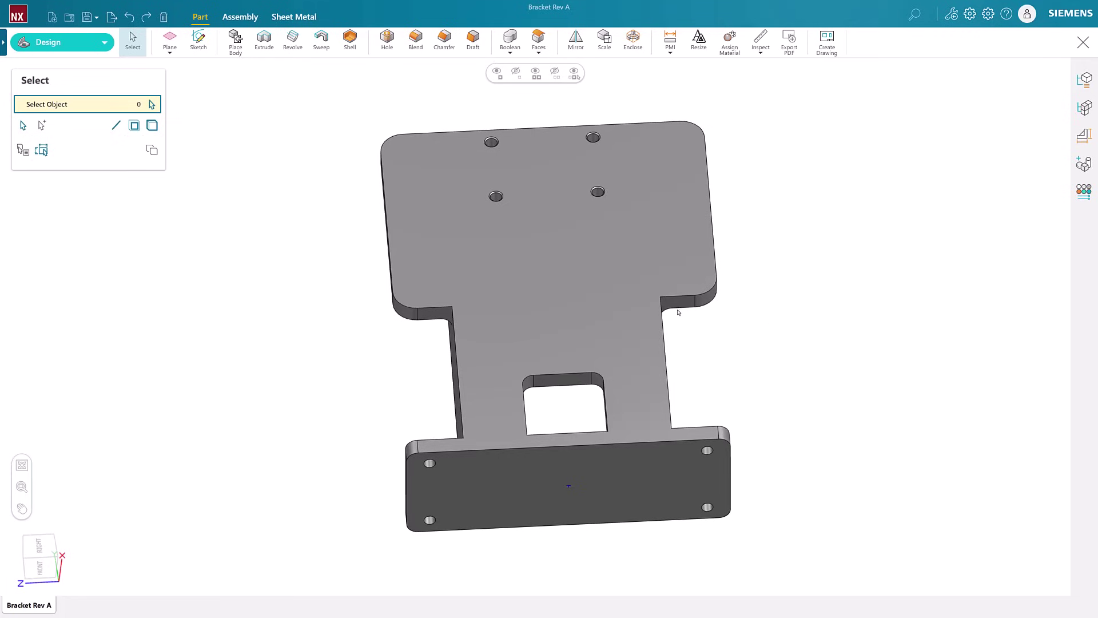
click(430, 314)
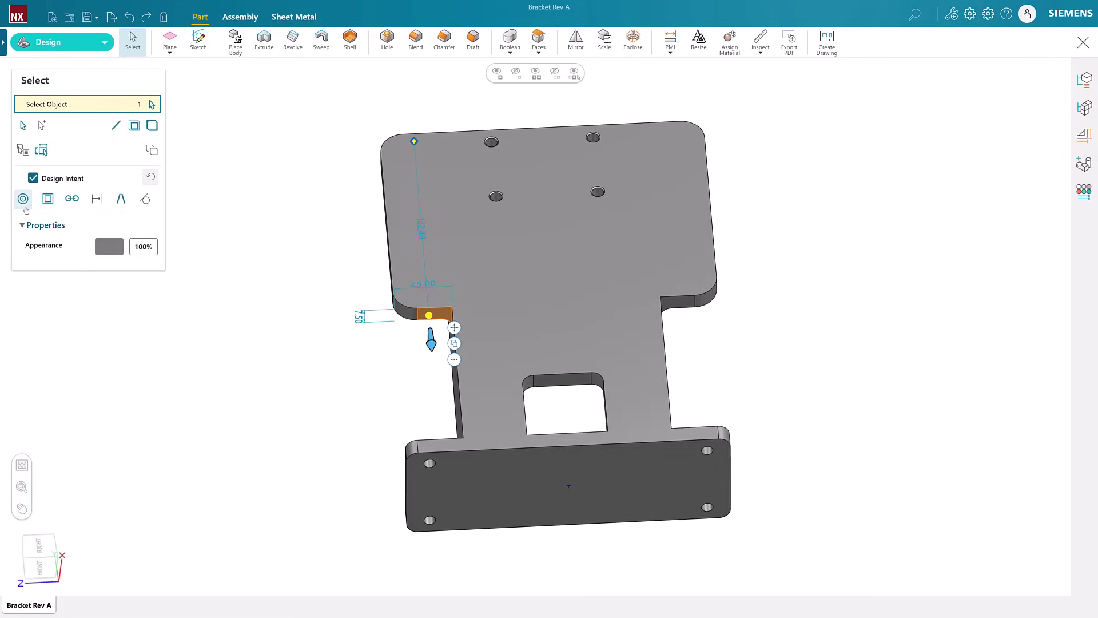
click(23, 200)
click(33, 179)
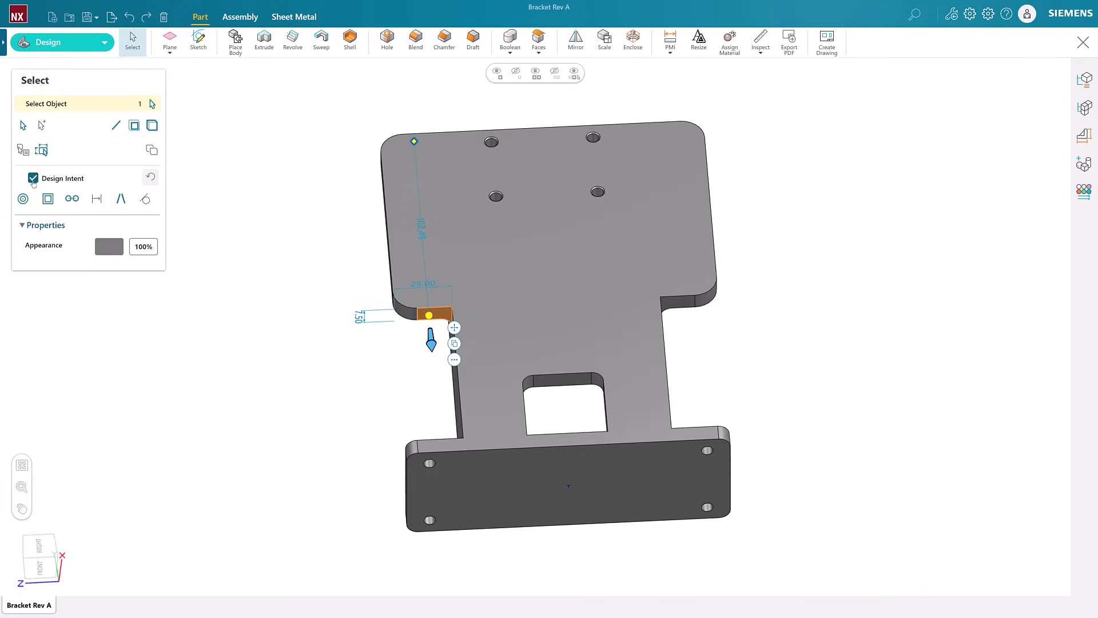
click(33, 179)
drag(430, 342, 434, 353)
drag(431, 342, 436, 358)
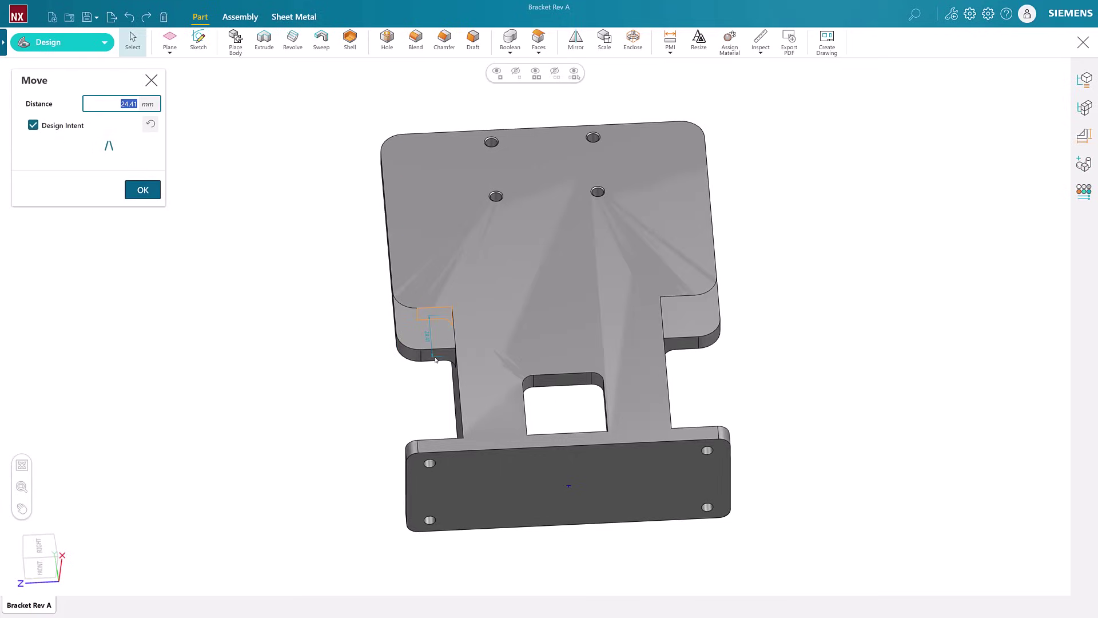
text(20.0)
key(Return)
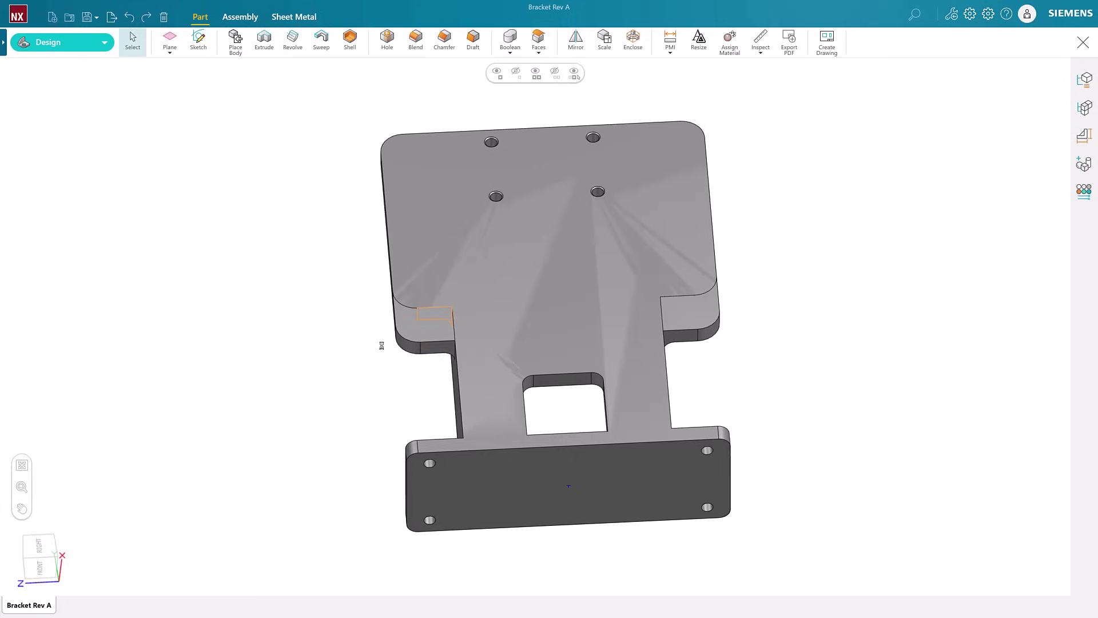
Shift the two middle holes of the upright plate by -20 mm down
click(39, 546)
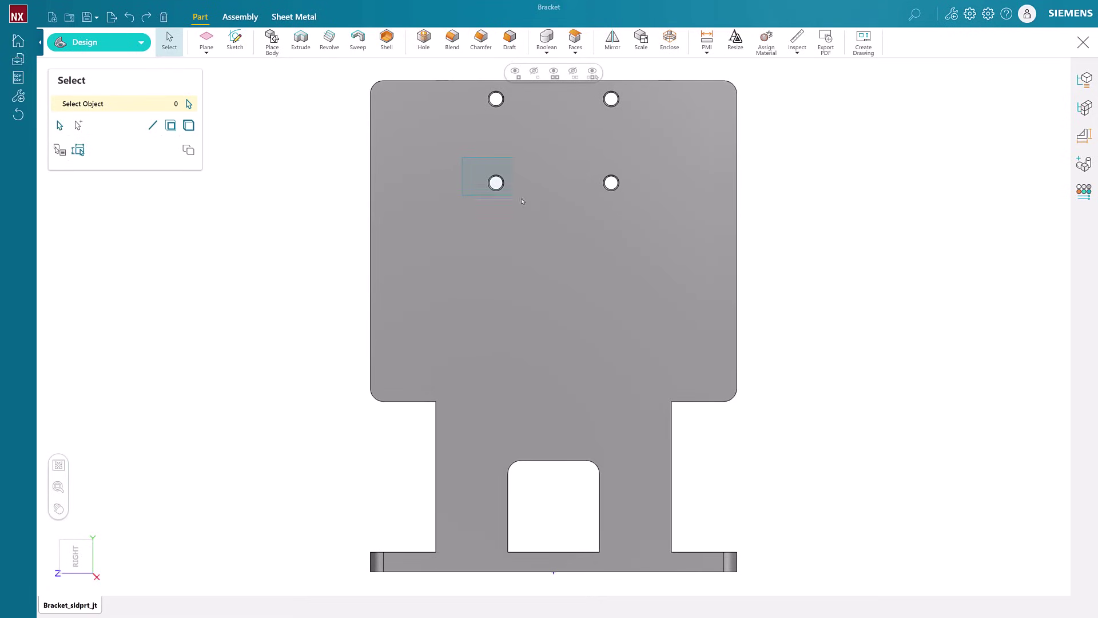
drag(466, 168, 637, 212)
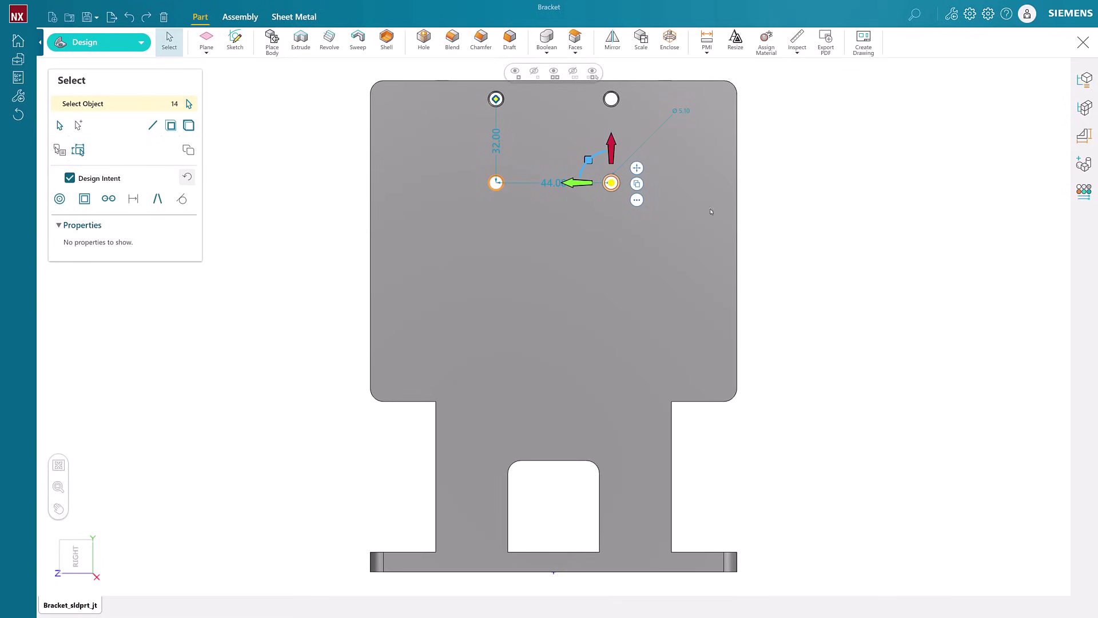
click(611, 148)
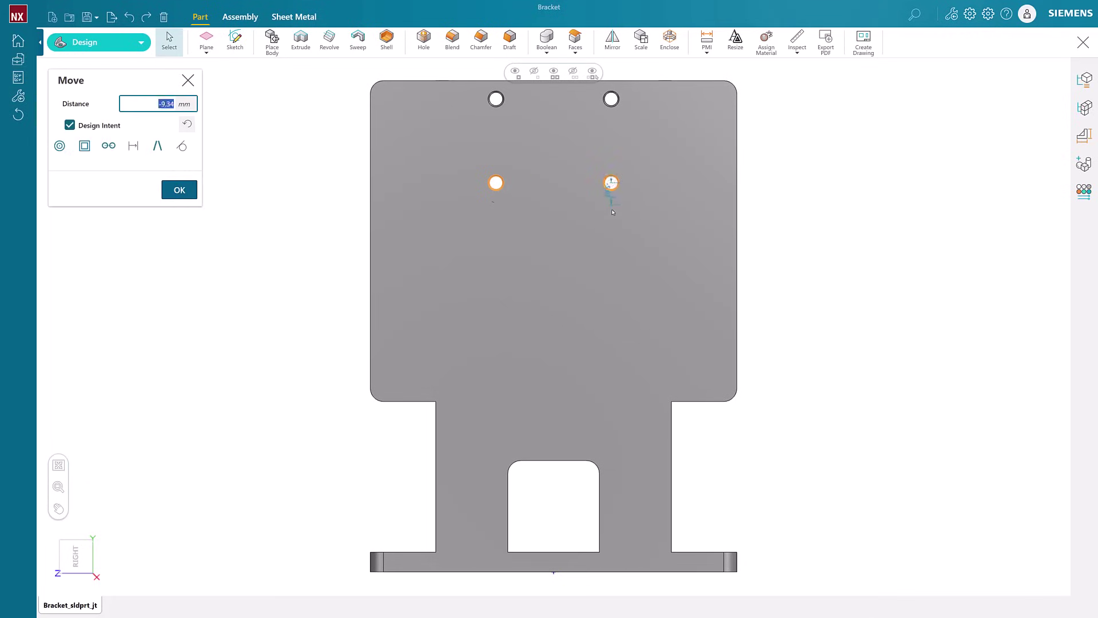
drag(612, 183, 614, 246)
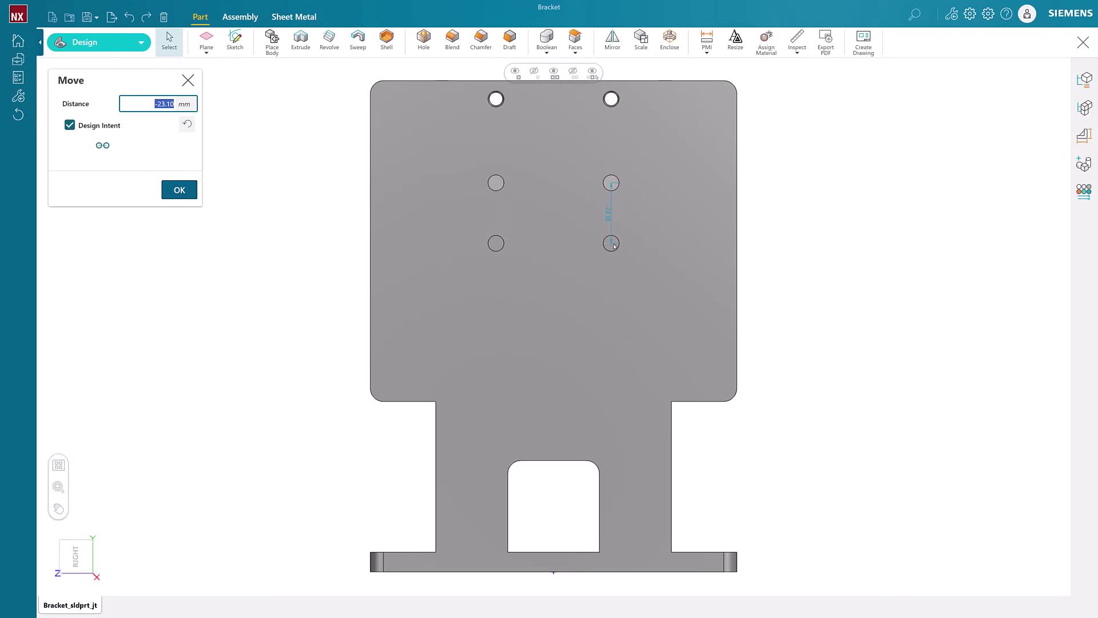
text(-20.)
text(0)
key(Return)
key(Return)
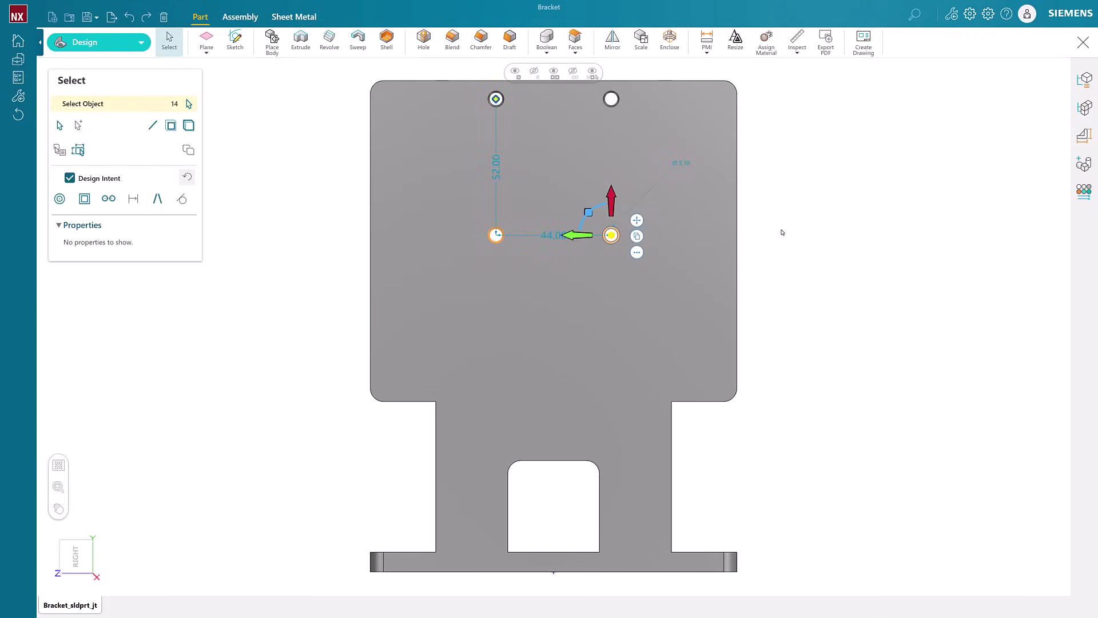
key(Escape)
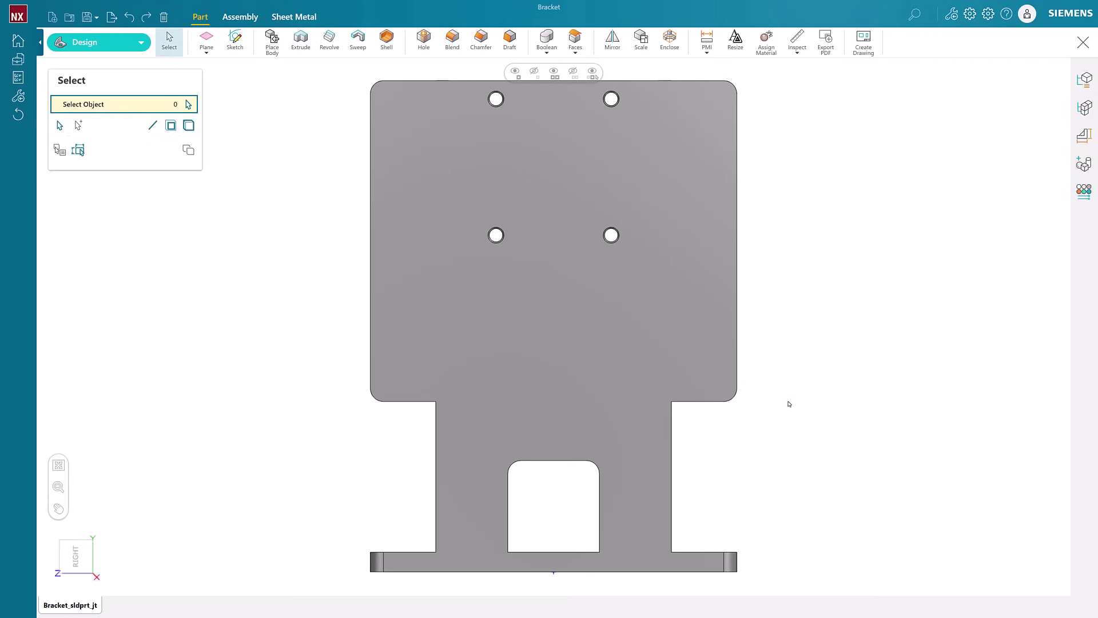
key(Home)
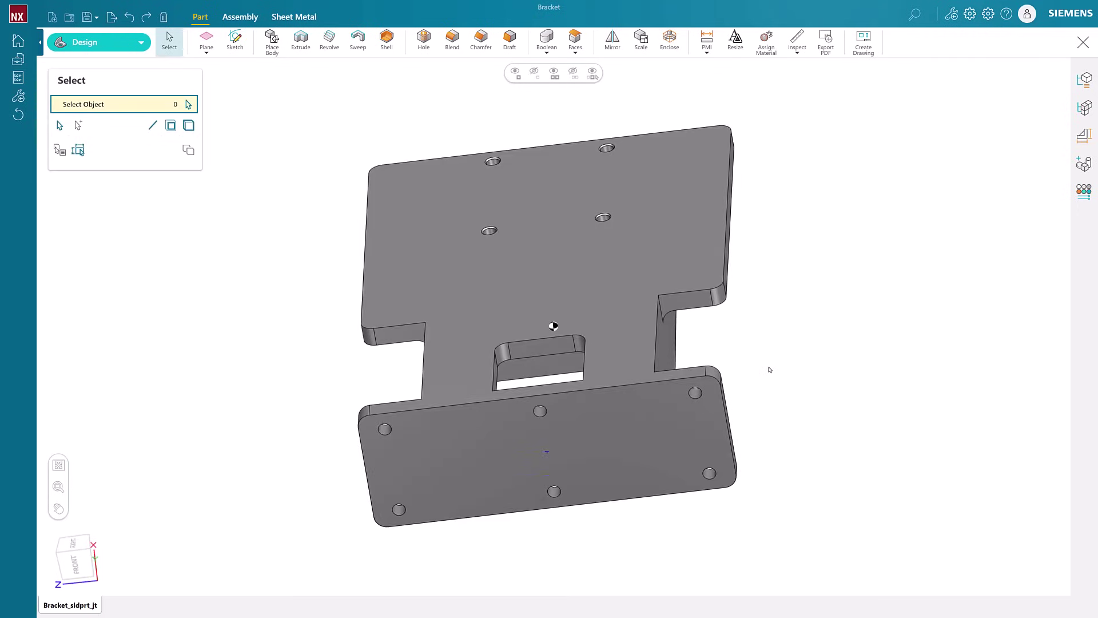
click(559, 459)
click(551, 489)
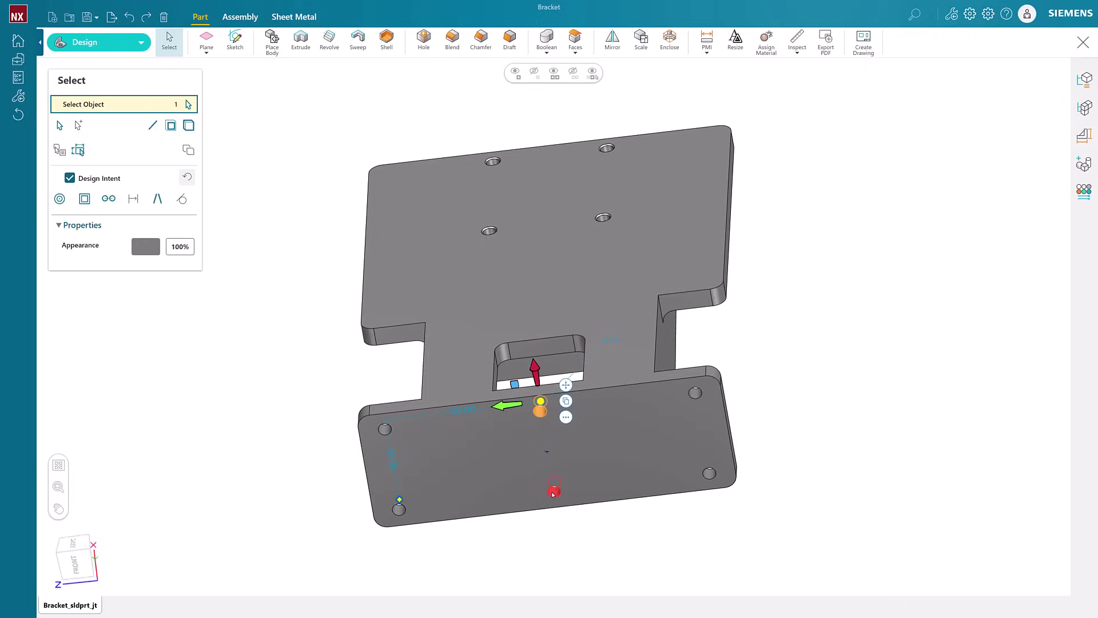
click(809, 465)
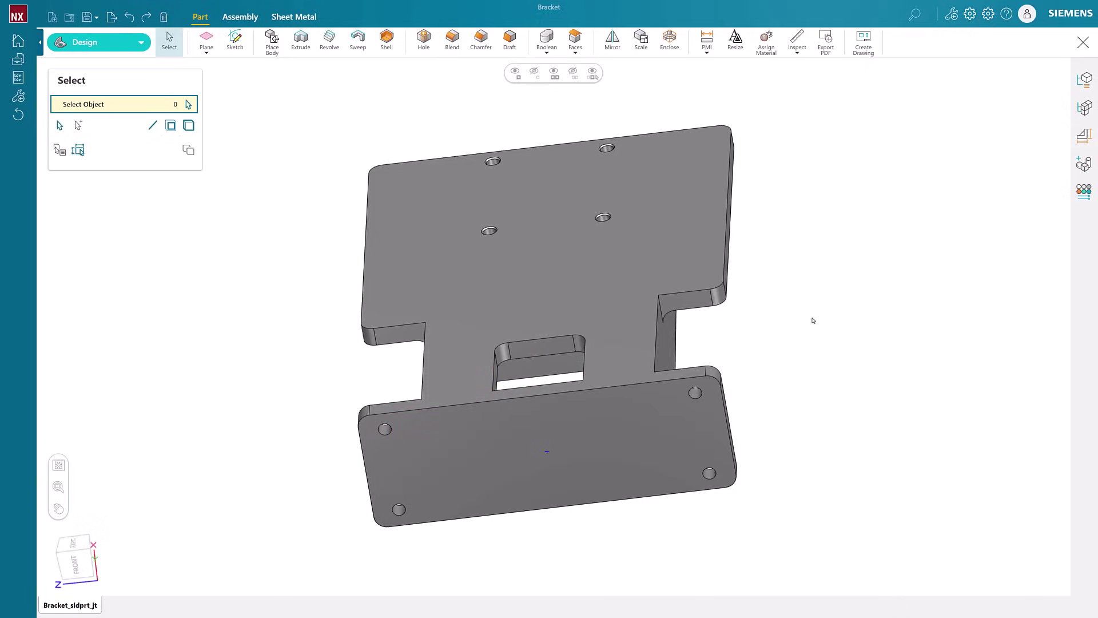
middle_drag(813, 318, 792, 360)
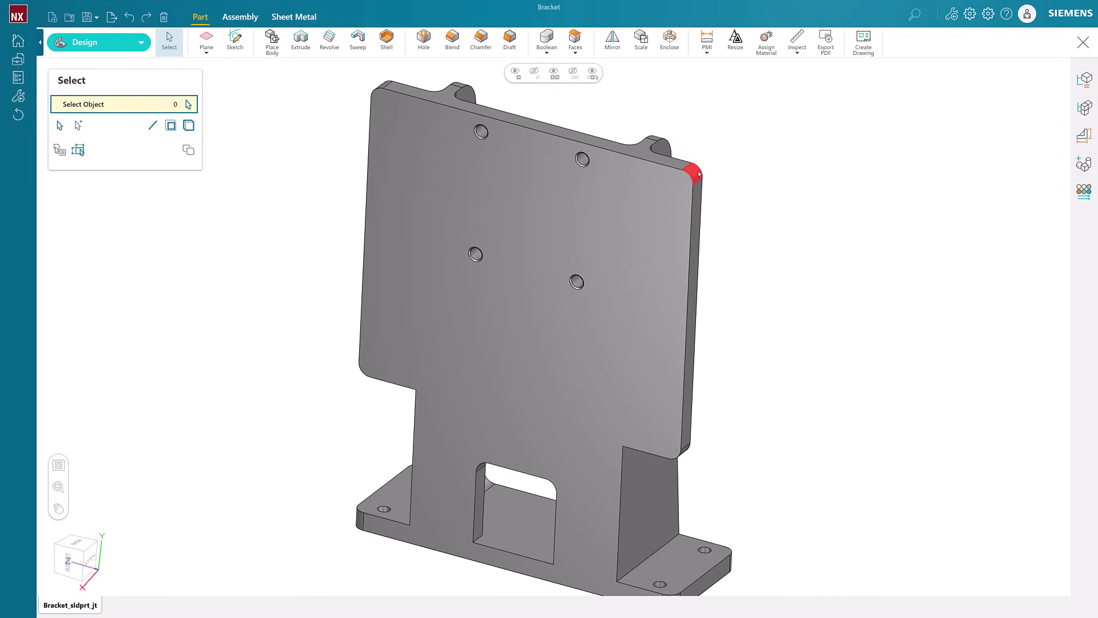
Select the four corner blends of the upright plate
click(692, 170)
mouse_move(714, 479)
middle_down()
mouse_move(551, 326)
mouse_move(706, 407)
mouse_move(811, 404)
middle_up()
click(691, 362)
click(463, 431)
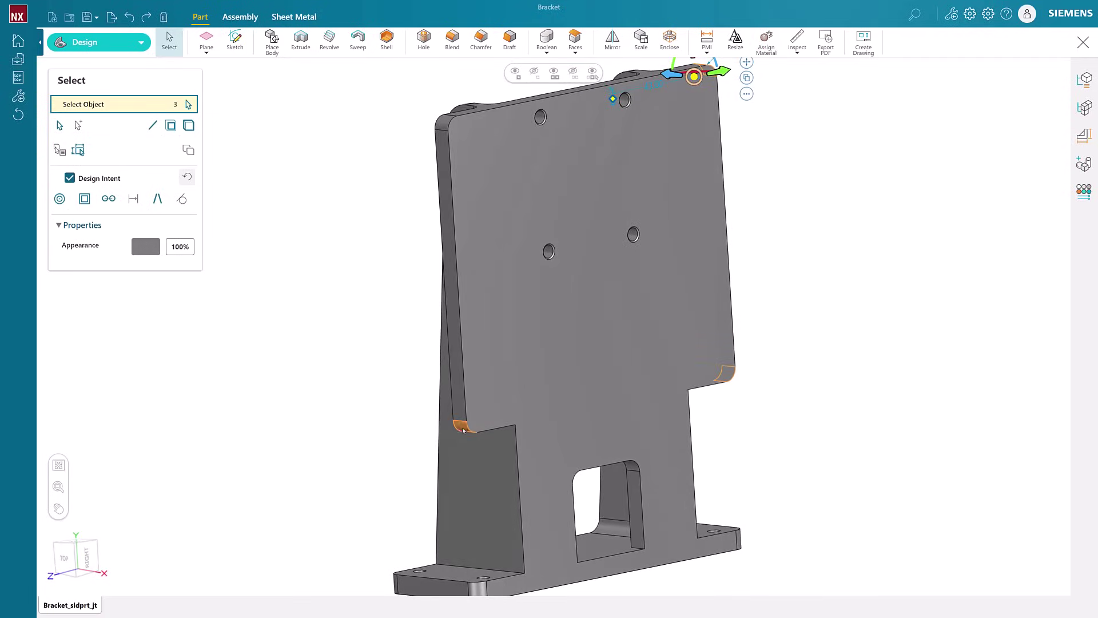
click(449, 137)
scroll(392, 318, down, 2)
Resize the selected corner blends to a 10 mm radius with Resize Blend
click(696, 63)
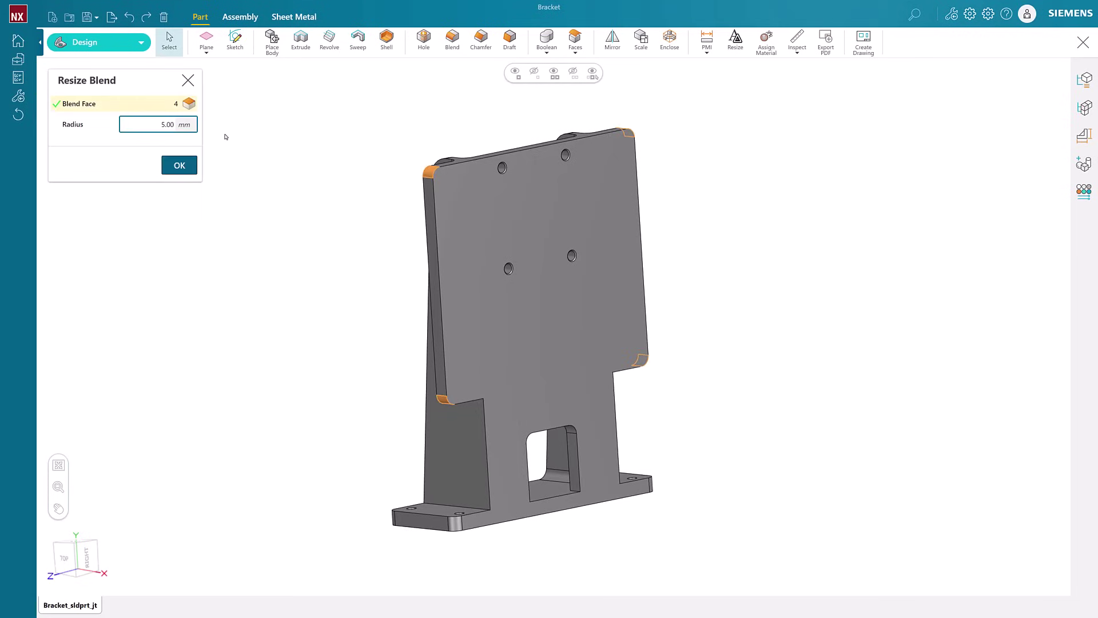
click(154, 122)
double_click(155, 122)
text(10)
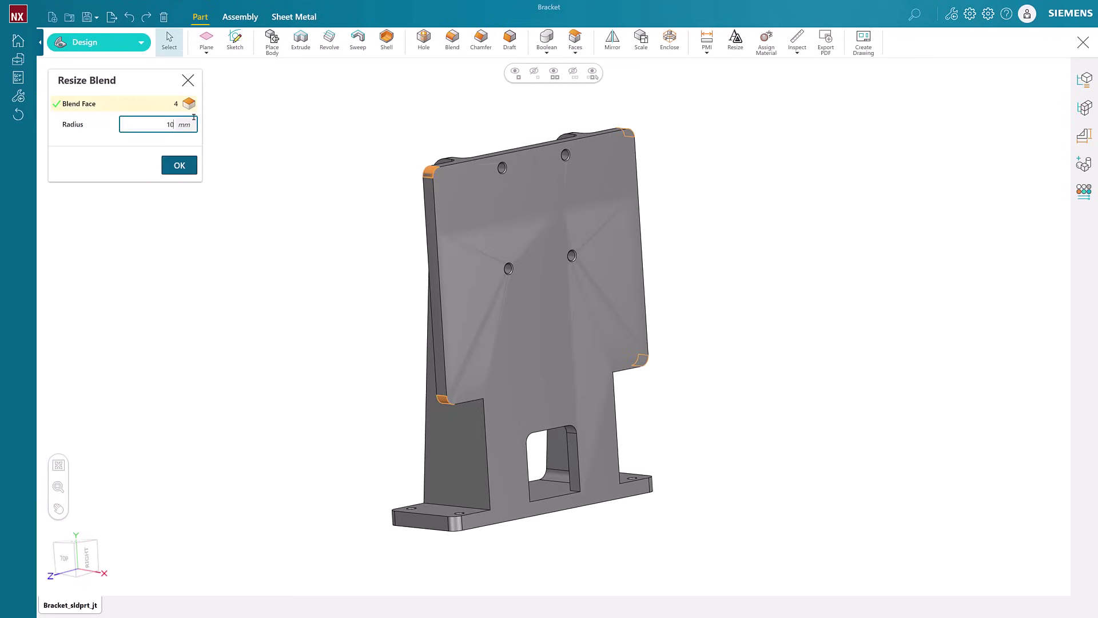
text(.0)
key(Return)
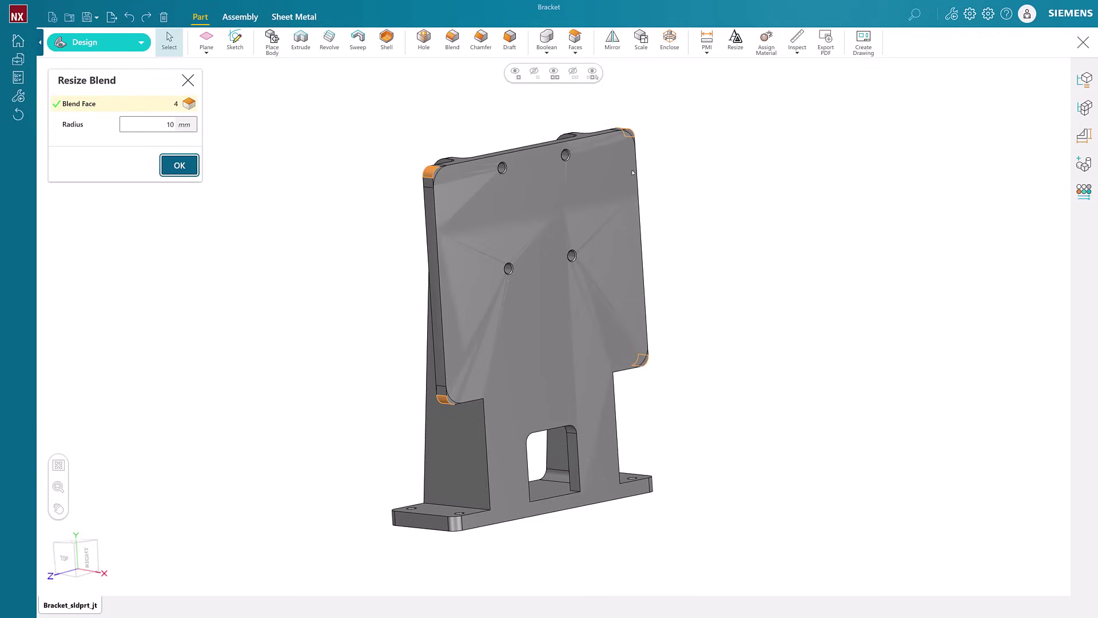
click(175, 166)
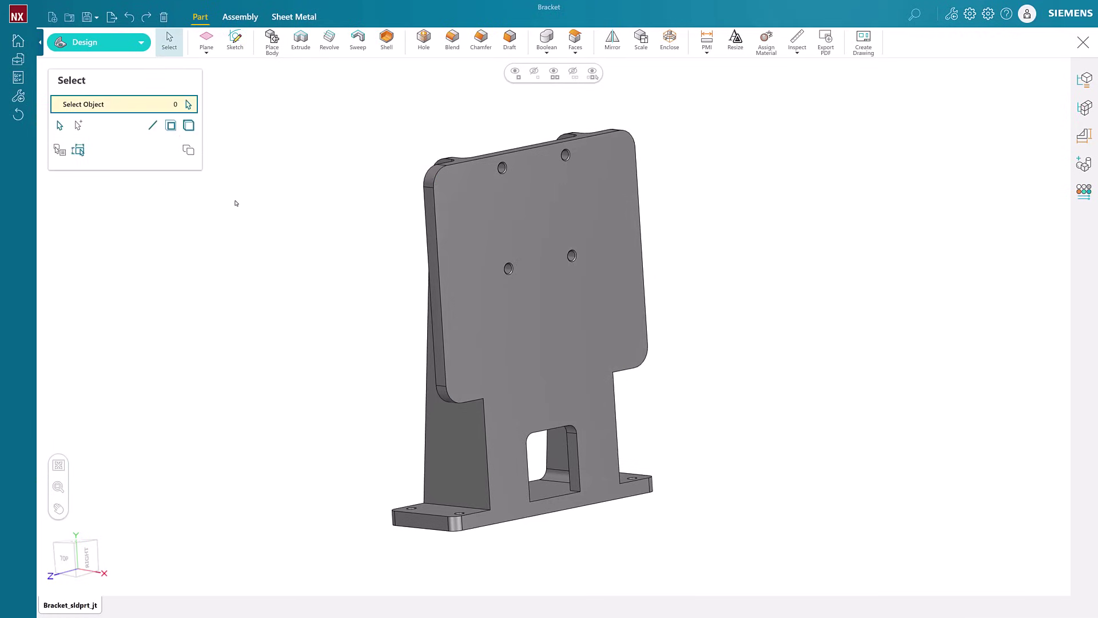
middle_drag(510, 321, 76, 550)
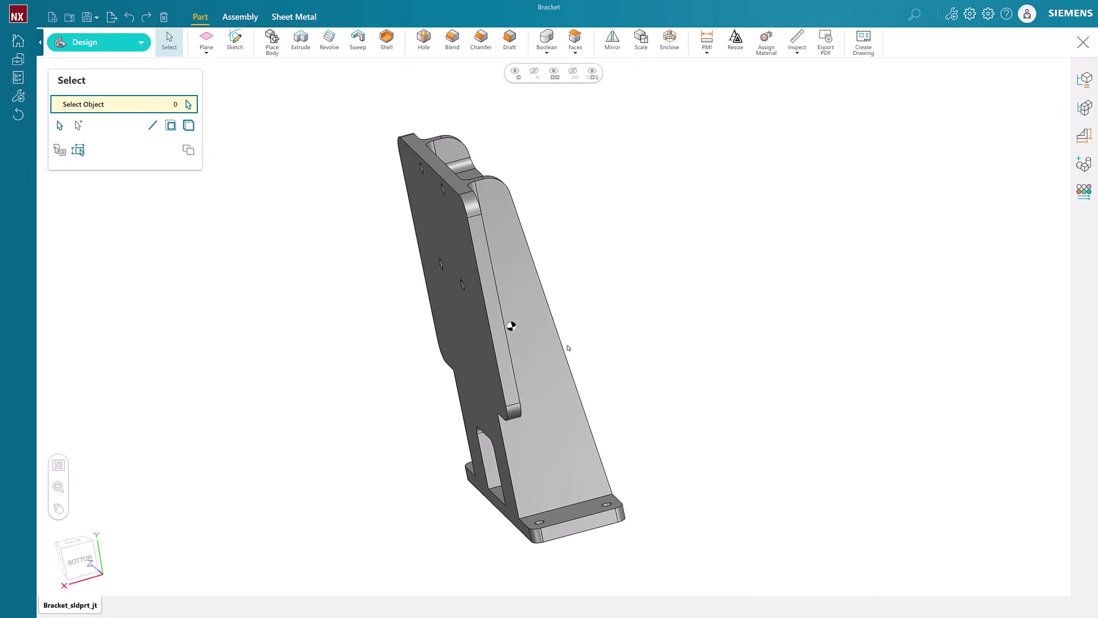
Save the edited part as an NX-compatible copy named Bracket Completed
click(76, 551)
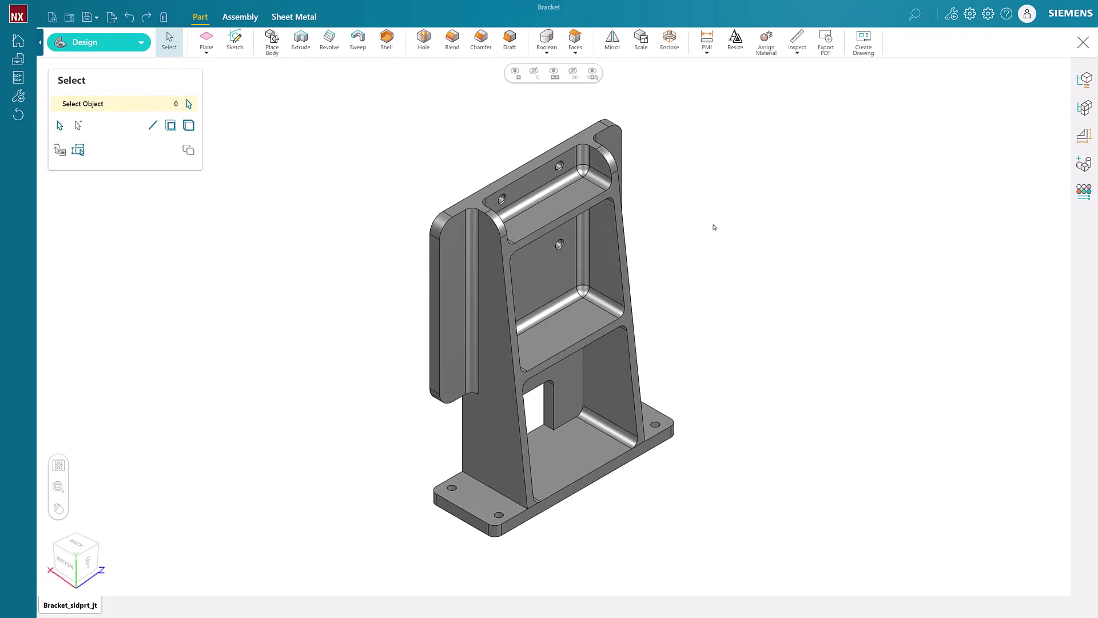
click(87, 18)
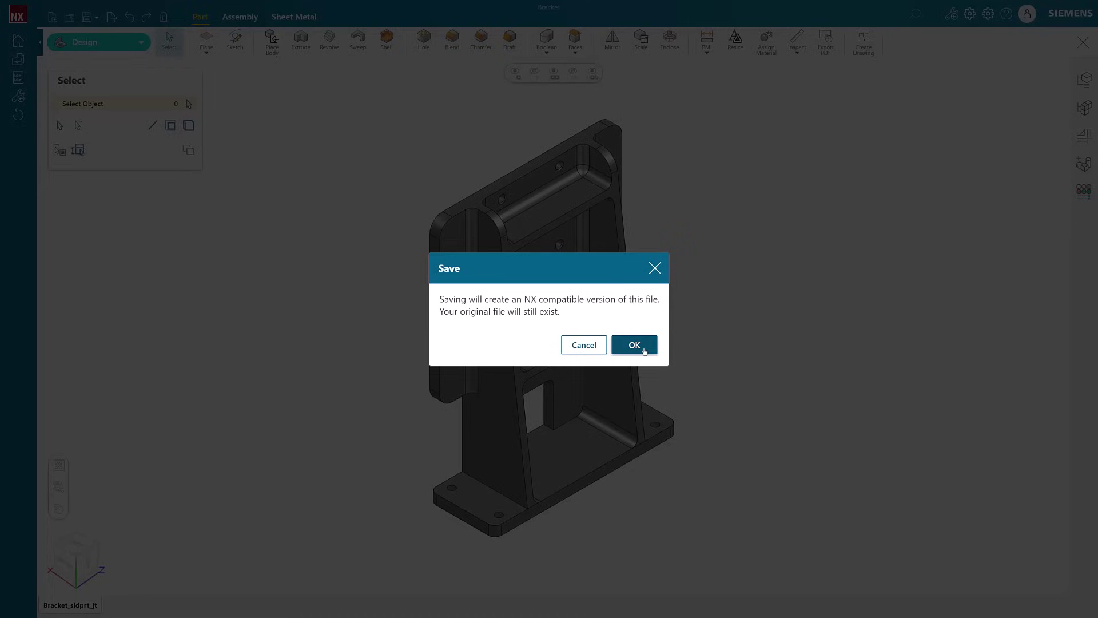
click(644, 350)
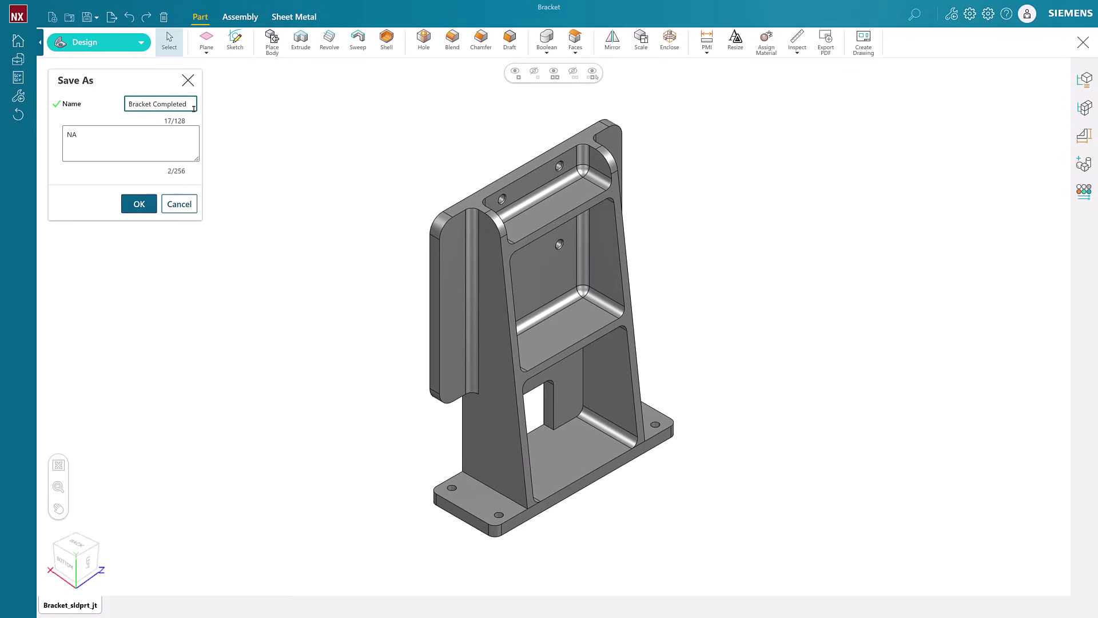
click(138, 205)
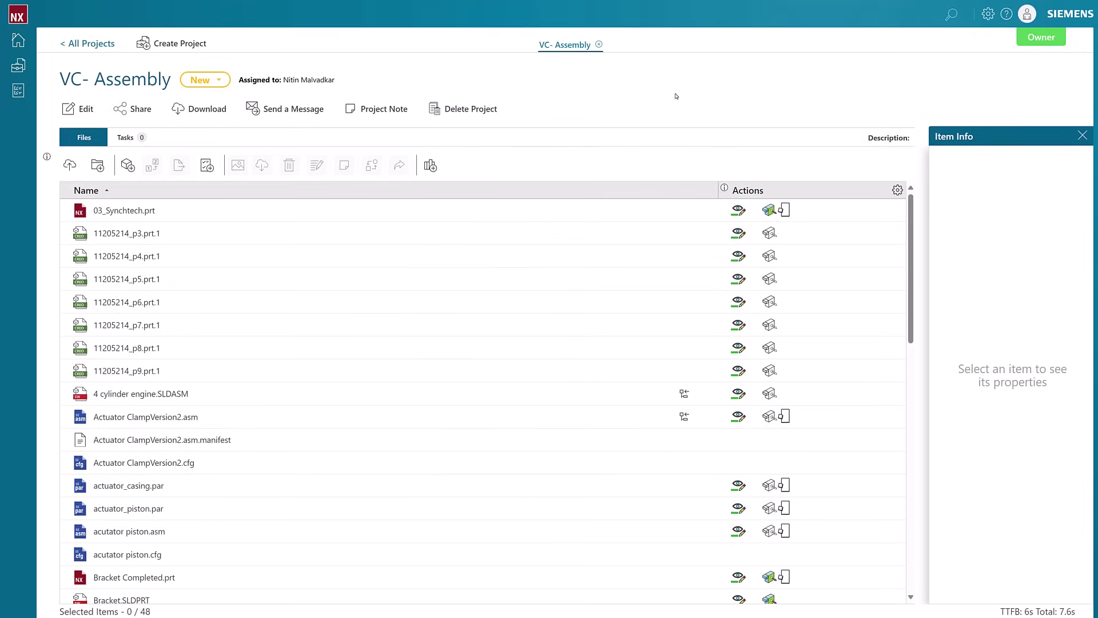
Show Item Info for Bracket Completed.prt: revision A, status Available, NX version 2406
scroll(915, 252, down, 2)
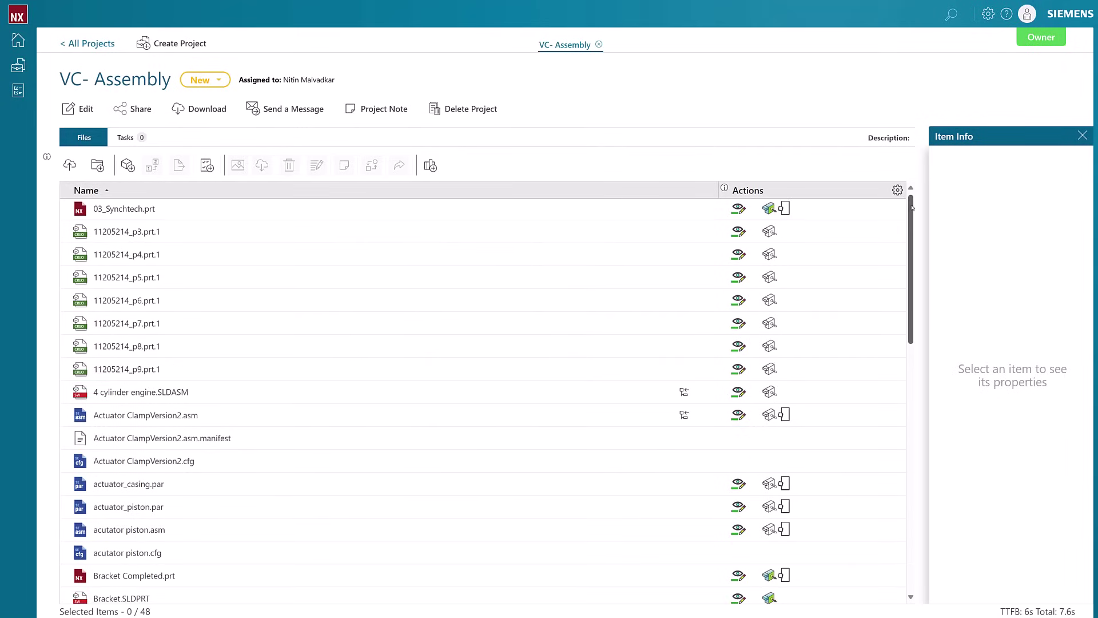
scroll(915, 255, down, 1)
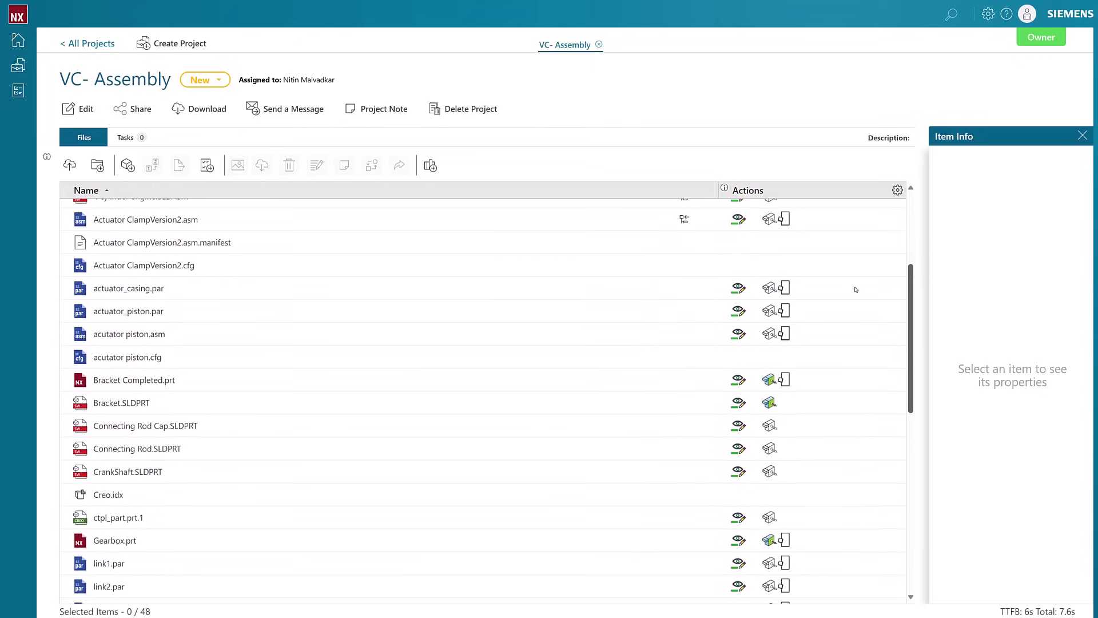
click(286, 378)
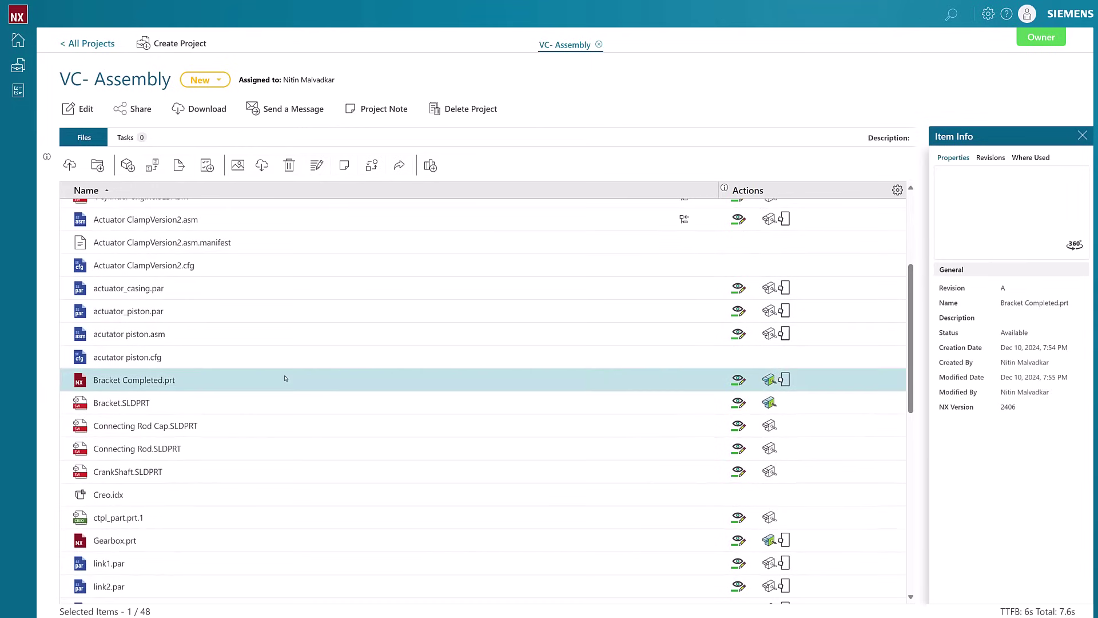